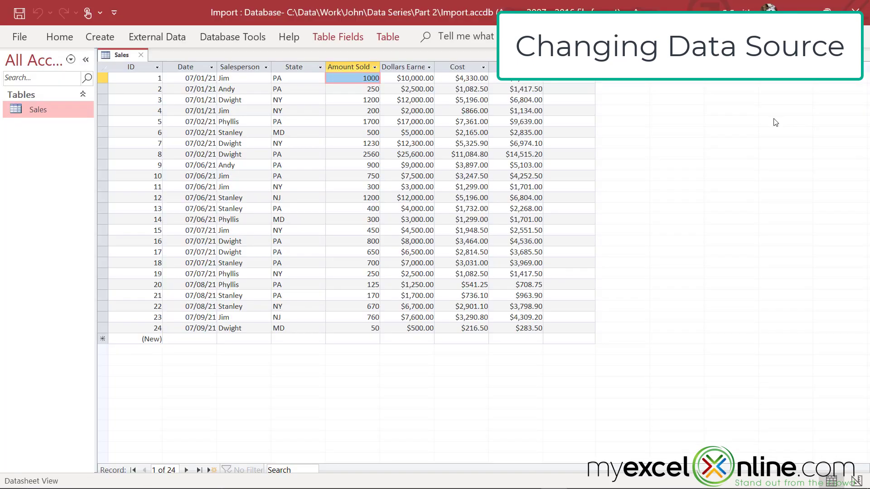
- Replace record 1's Amount Sold of 1000 with 5000 in the Access Sales table and commit it
click(353, 79)
drag(353, 79, 386, 86)
text(5000)
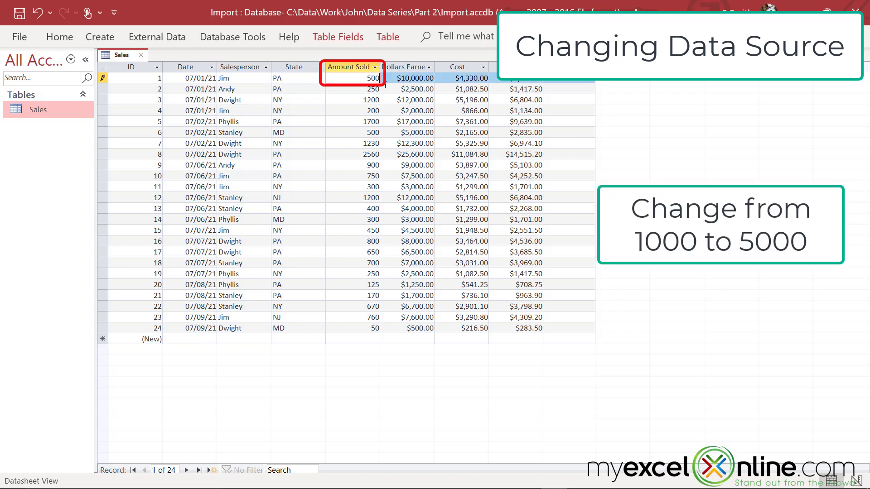
click(344, 113)
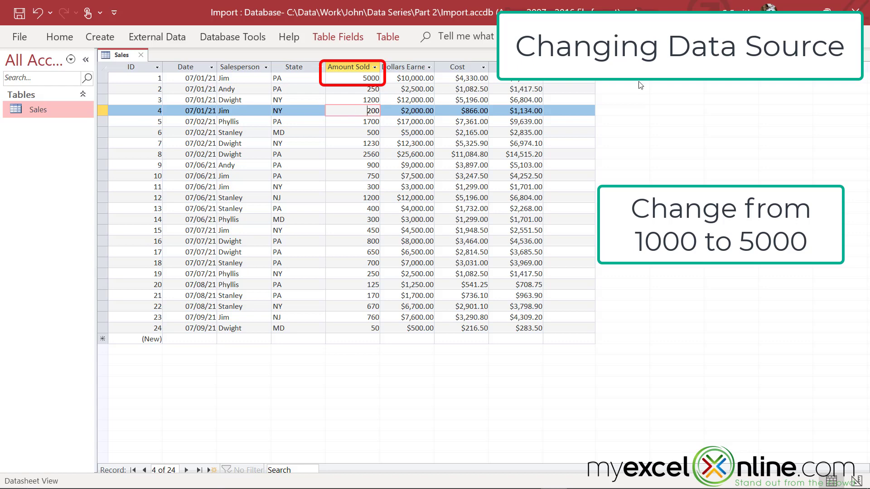
- Close Access and refresh the From Access sheet so ID 1's Amount Sold in E2 shows 5000
click(860, 7)
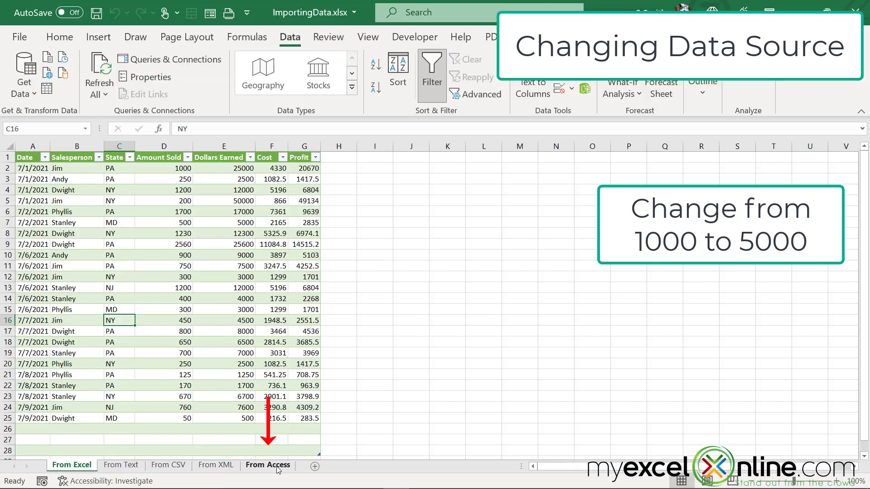
click(268, 466)
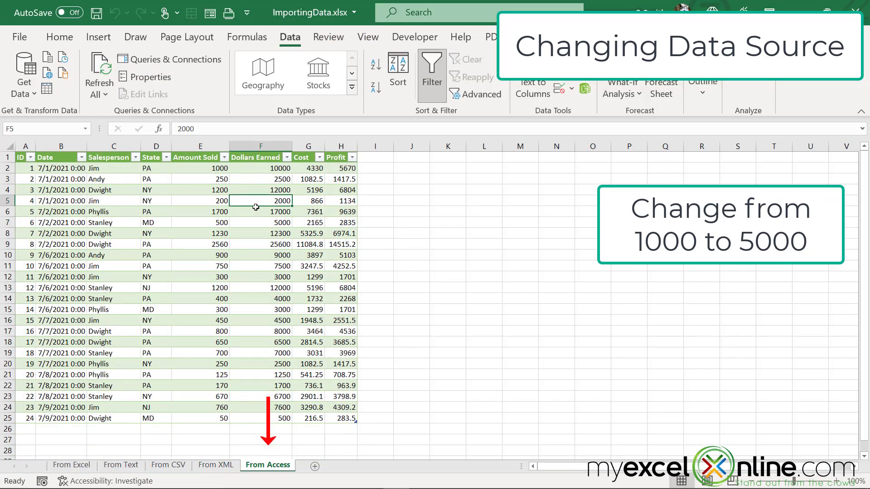
click(181, 168)
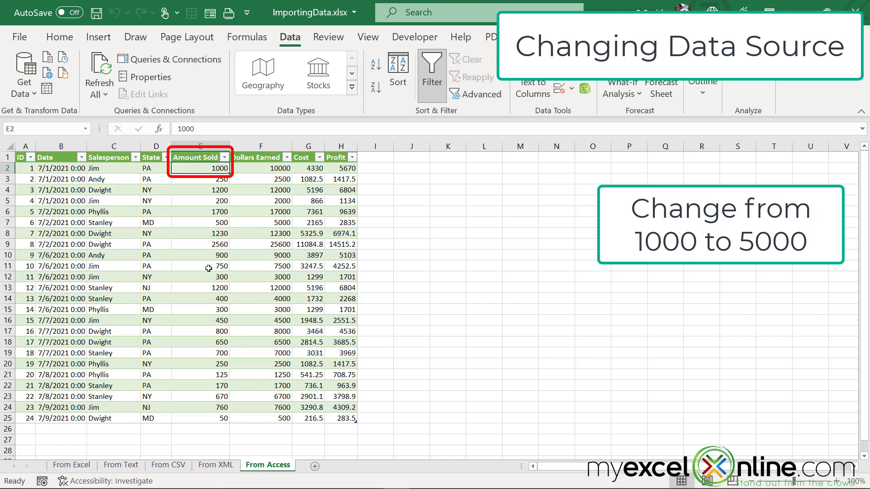
click(107, 96)
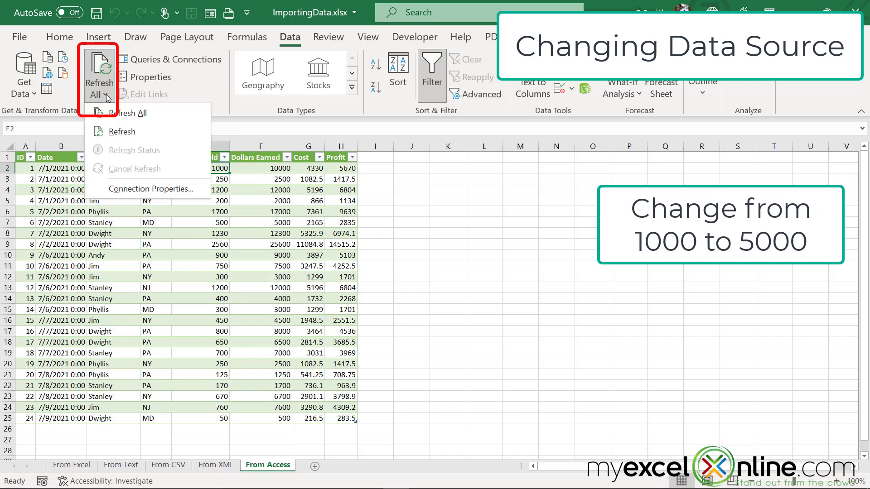
click(121, 132)
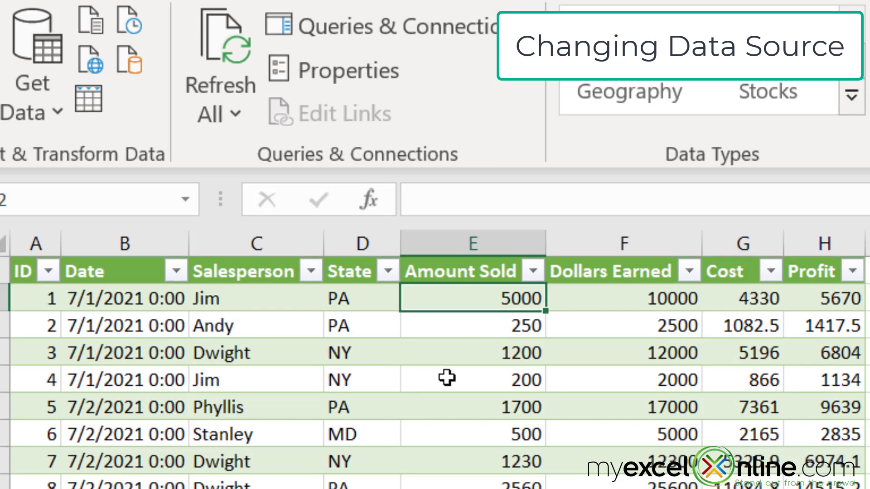
- Overwrite E2:E4 with 600, 700 and 800, then refresh to restore 5000, 250 and 1200
text(600)
key(Return)
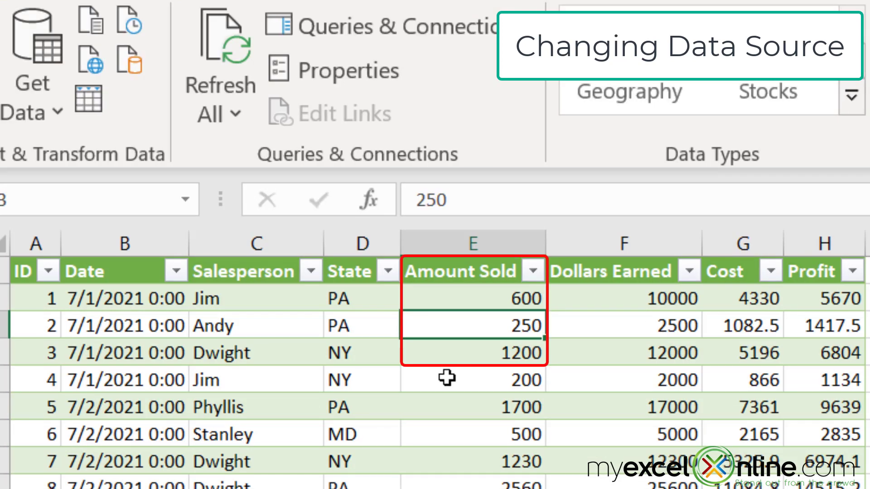
text(700)
key(Return)
text(800)
key(Return)
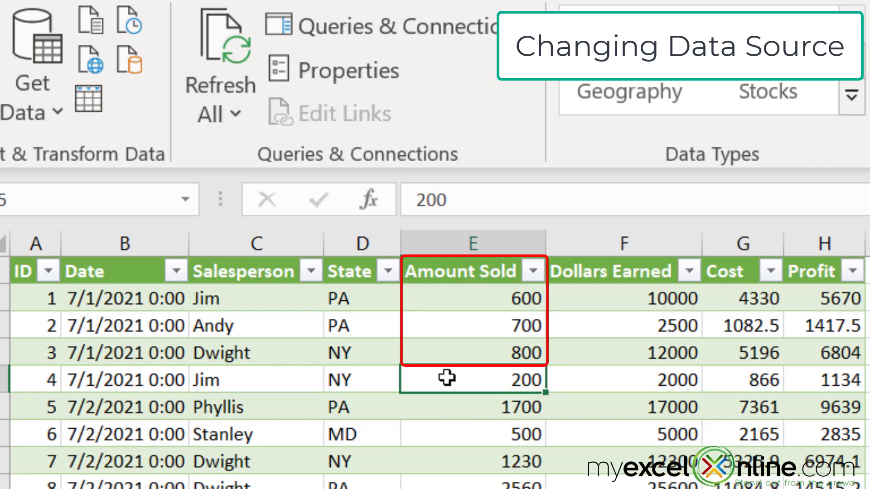
click(241, 123)
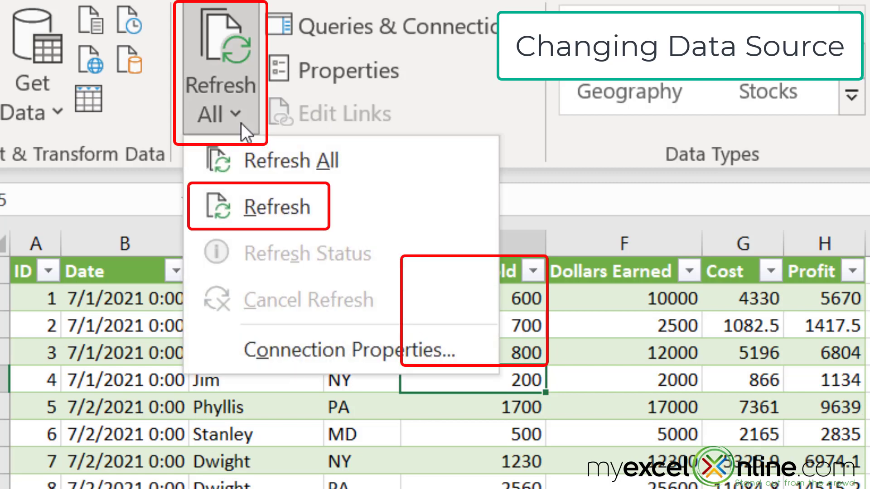
click(244, 228)
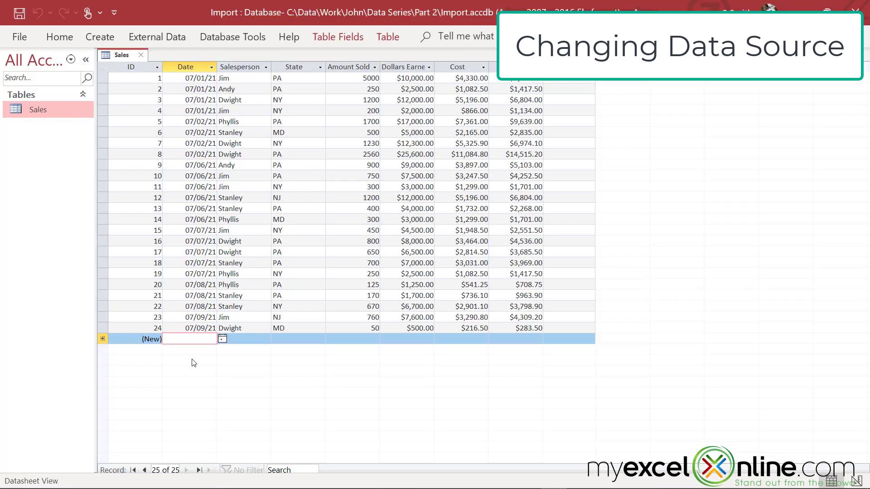
- Start a new Sales record dated 7/10, entering the salesperson's name and state PA
text(7/10)
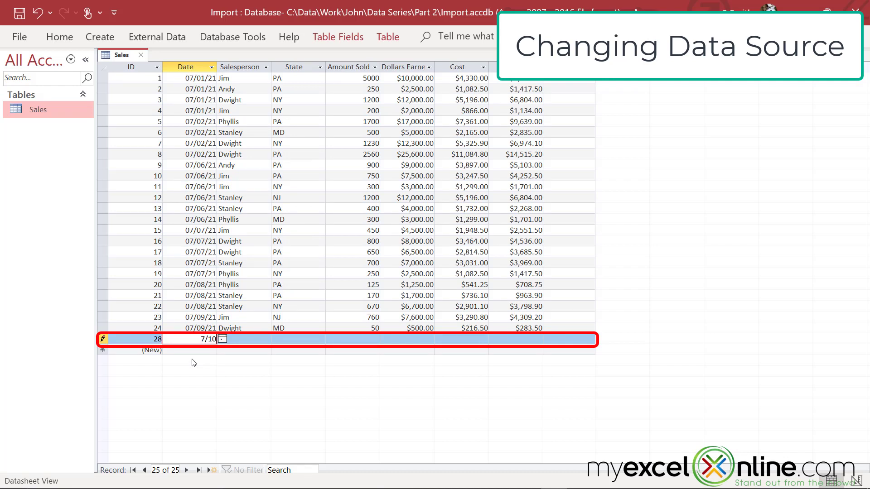
key(Tab)
text(Jim)
key(Tab)
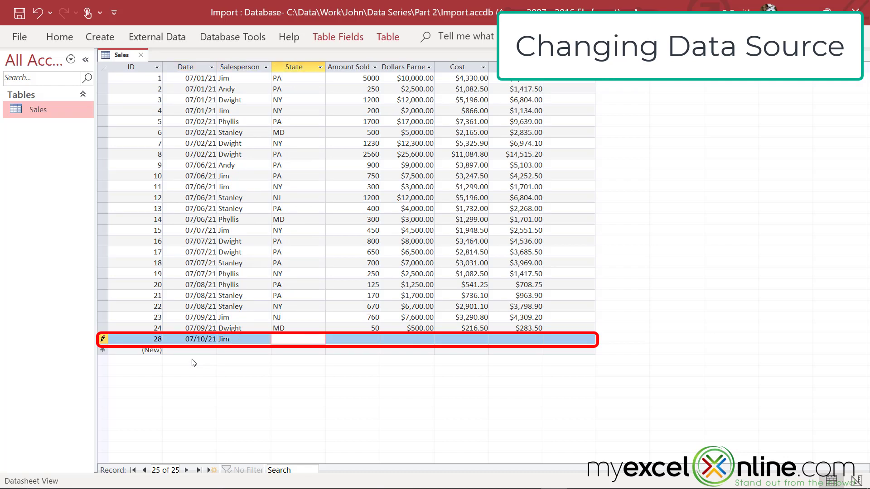
text(PA)
key(Tab)
- Fill in 150 sold, 750 earned, 250 cost and 500, then save the record
text(1)
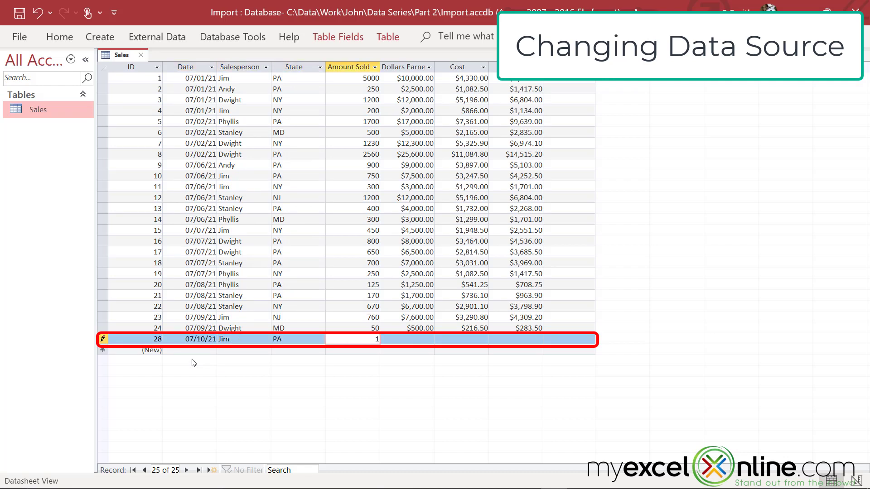
text(50)
key(Tab)
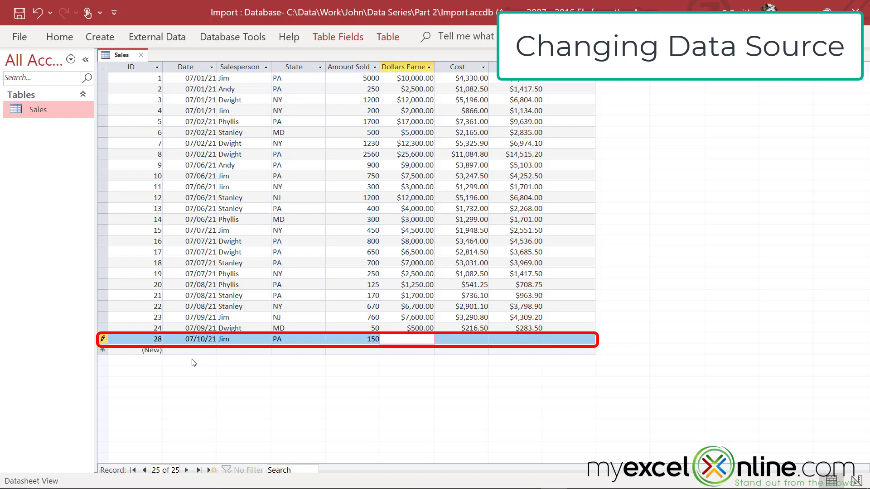
text(750)
key(Tab)
text(250)
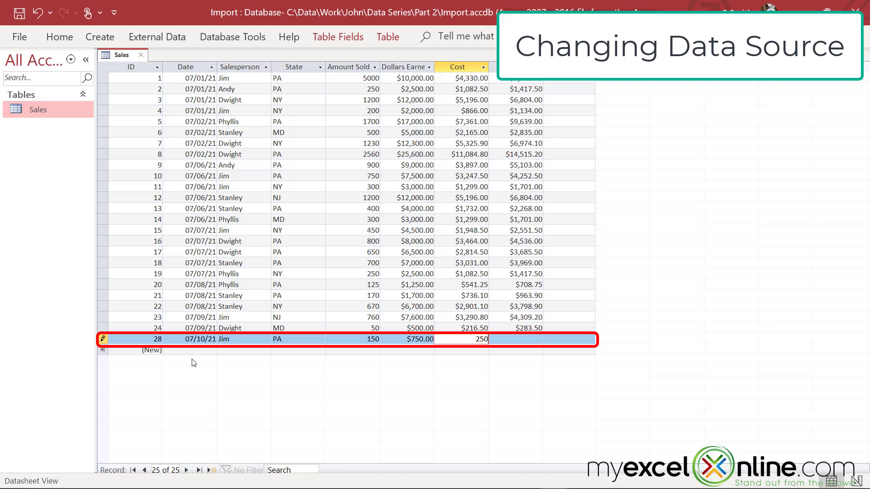
key(Tab)
text(500)
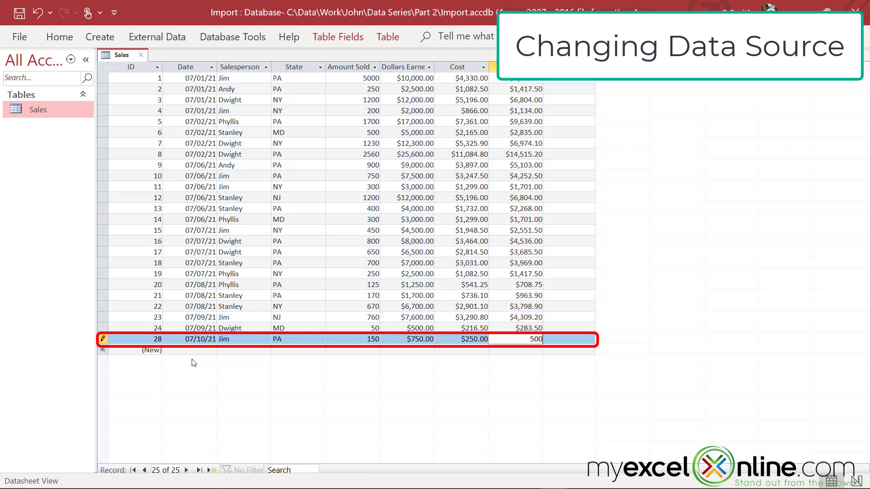
key(Down)
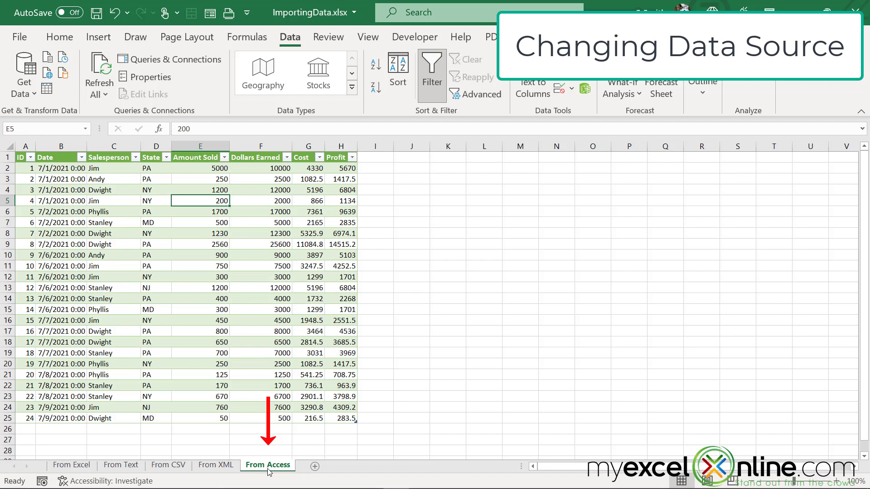
- Refresh the From Access table to pull in the new record 28
click(107, 94)
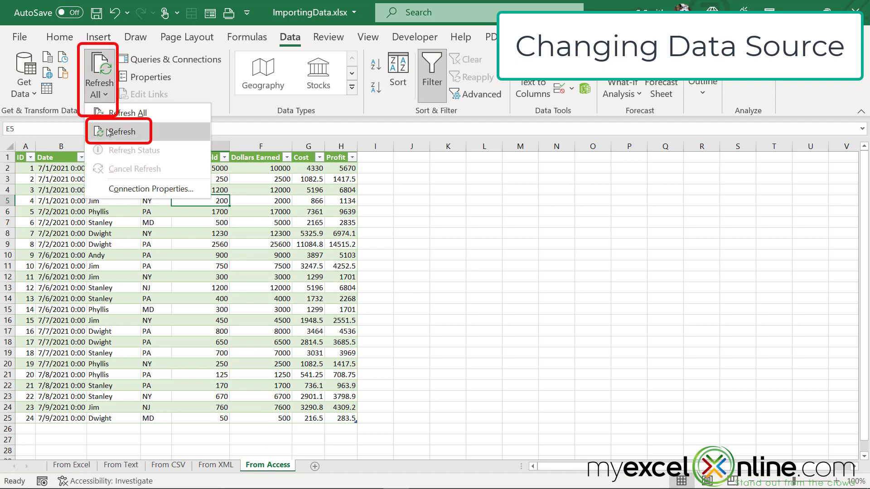
click(113, 136)
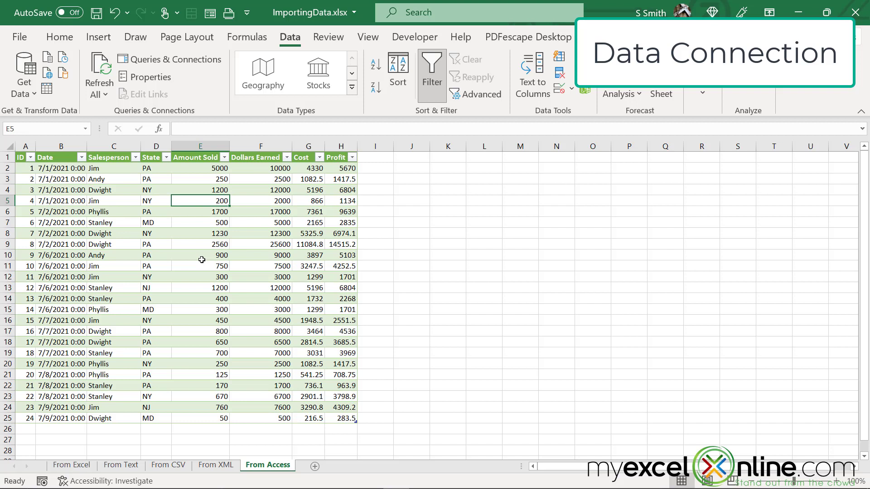
- Open Data Source Settings and begin changing books.xml's source, then cancel, keeping its path
click(27, 88)
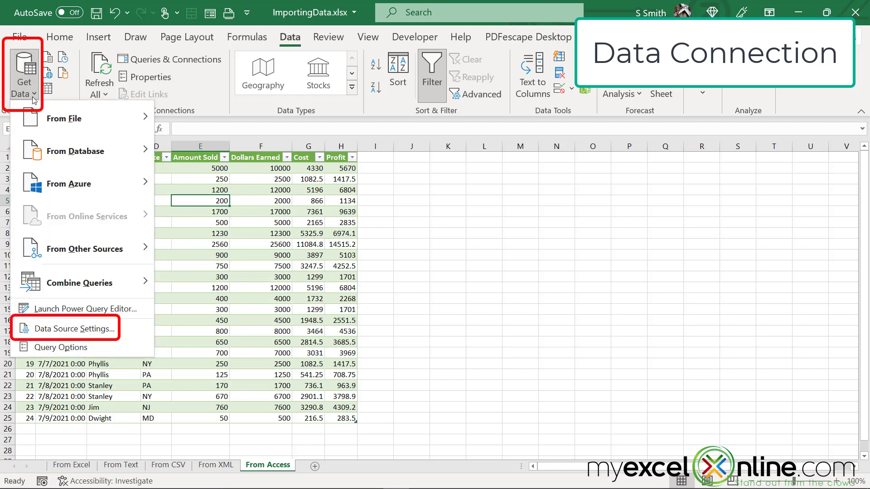
click(100, 334)
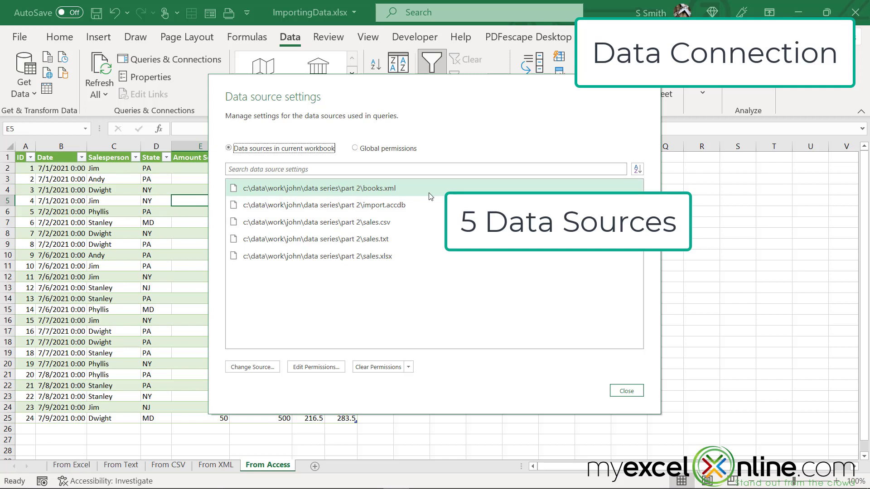
click(254, 368)
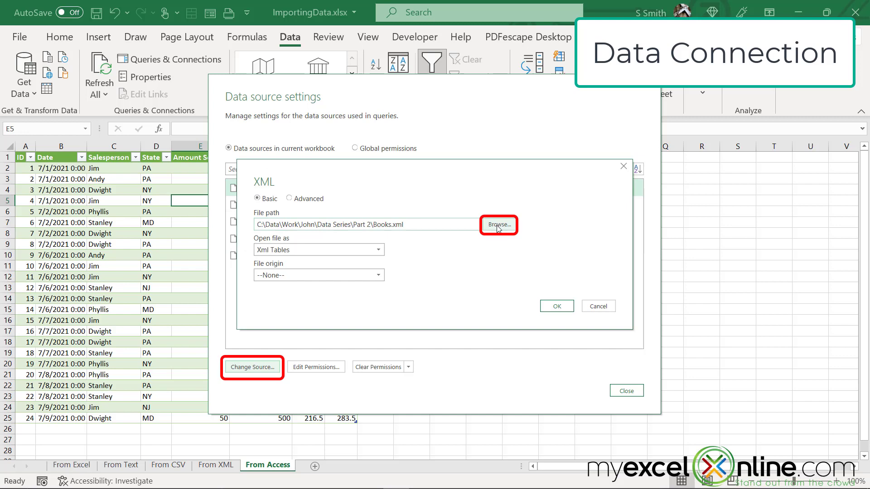
click(498, 225)
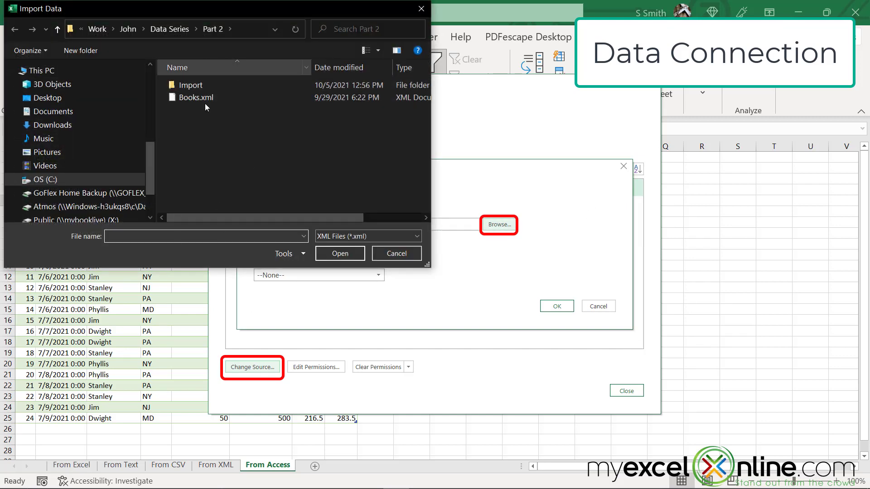
click(397, 254)
click(598, 307)
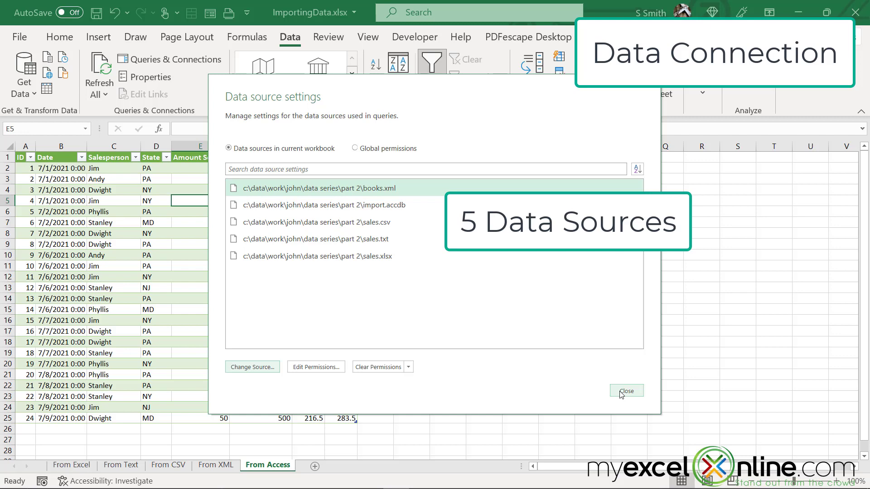
- Close Data Source Settings and open the query's Connection Properties
click(625, 392)
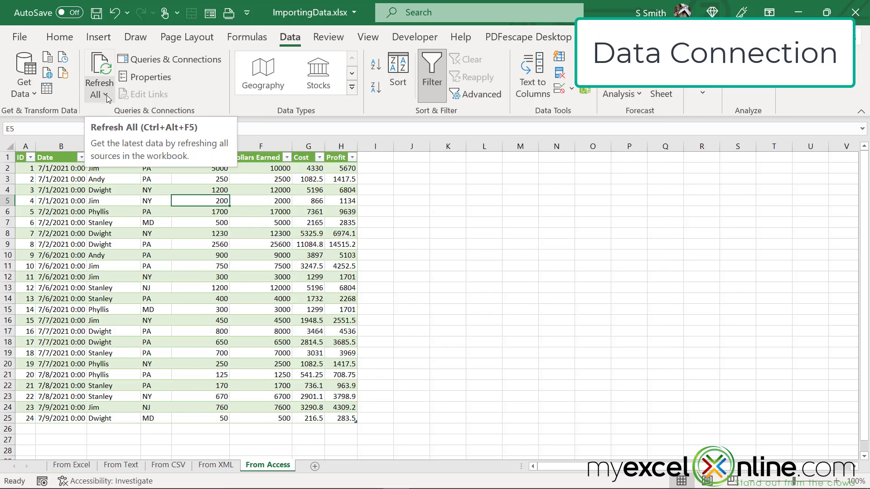
click(107, 95)
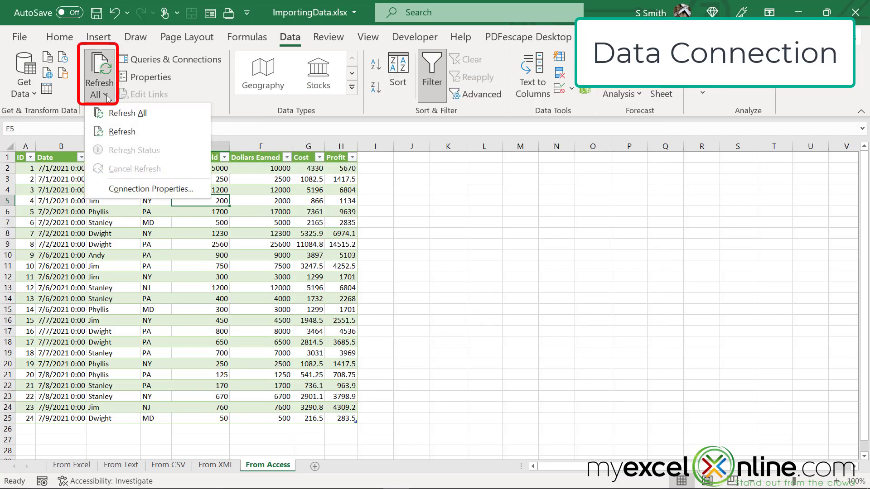
click(144, 191)
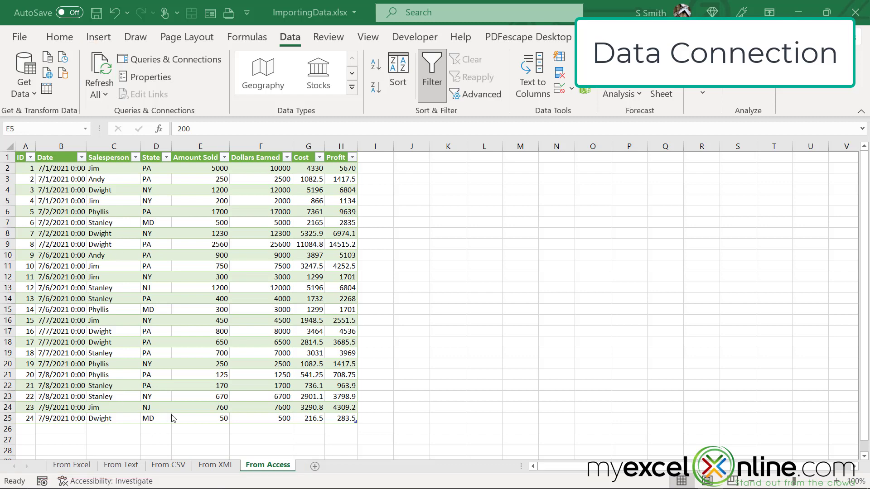
- Refresh the From CSV sheet's table, then Refresh All workbook connections
click(167, 467)
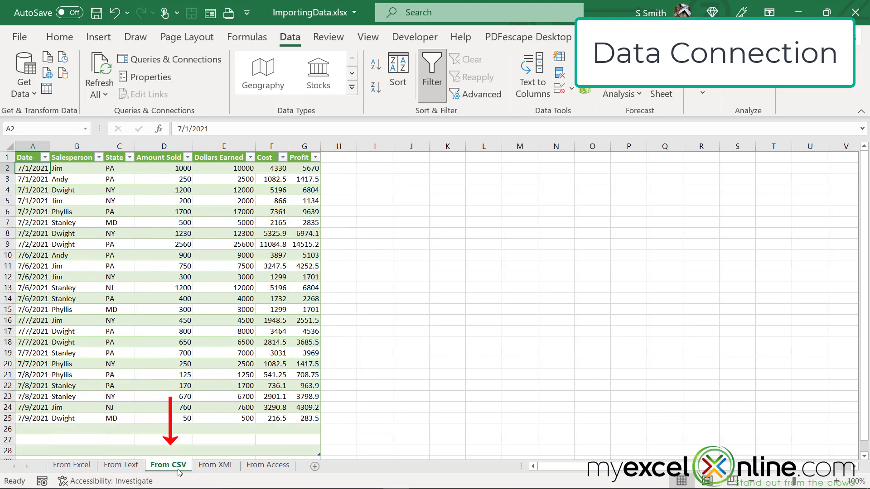
click(105, 95)
click(121, 132)
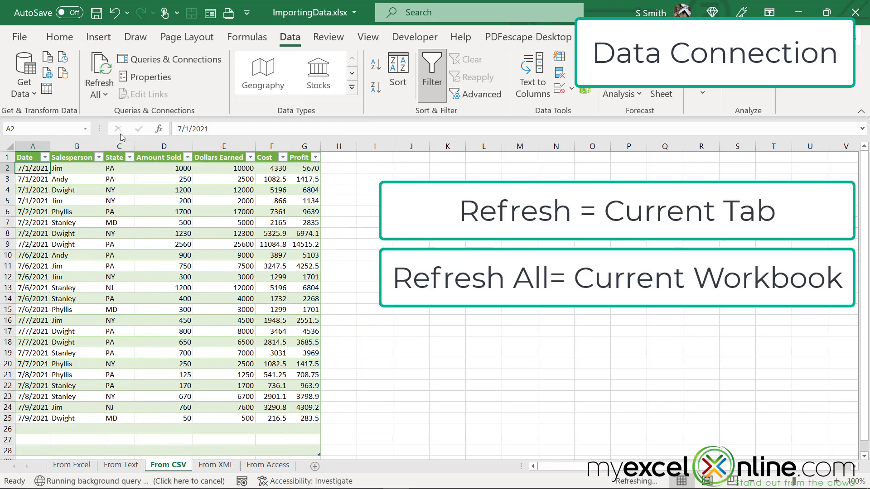
click(100, 71)
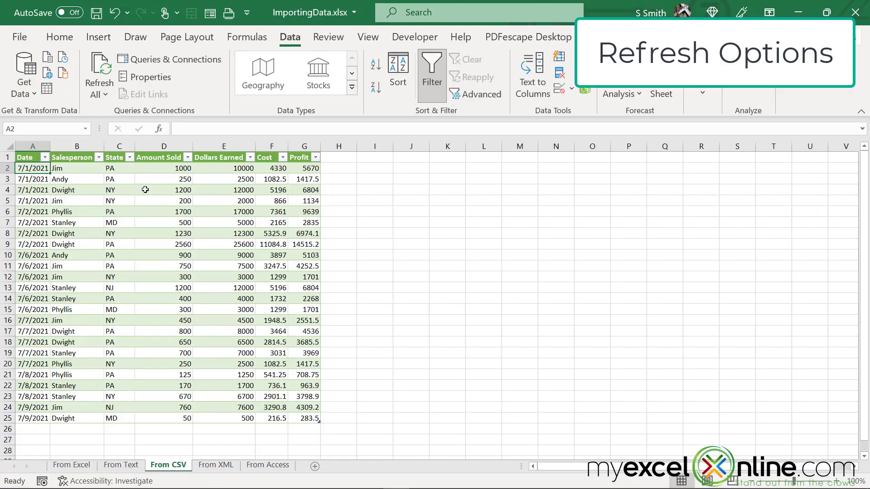
- Show the query's Connection Properties Used In tab: sheet From CSV, range $A$1:$G$25
click(105, 97)
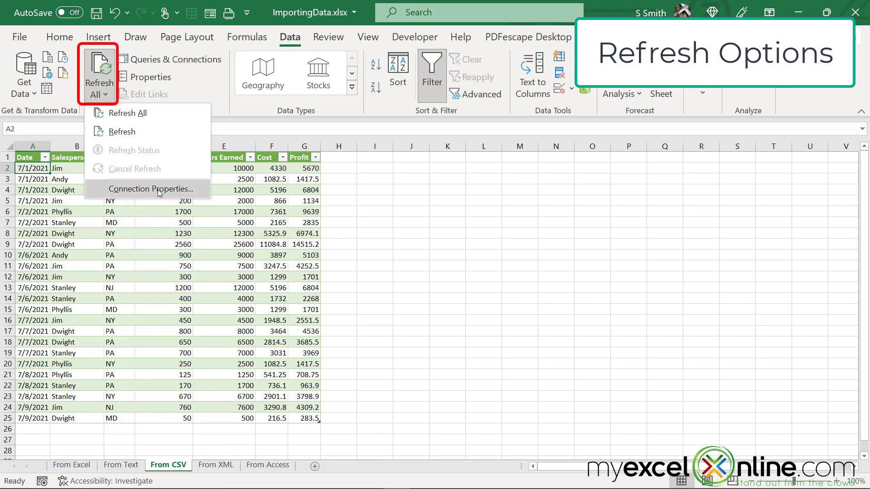
click(151, 189)
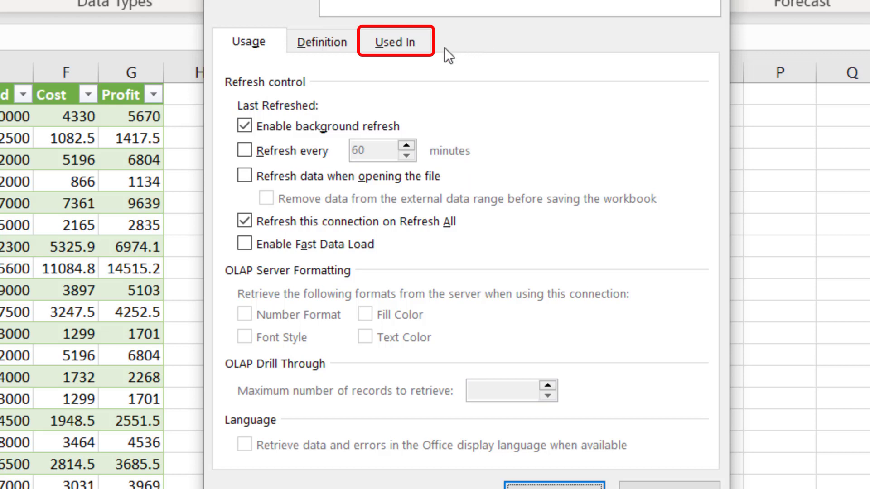
click(421, 45)
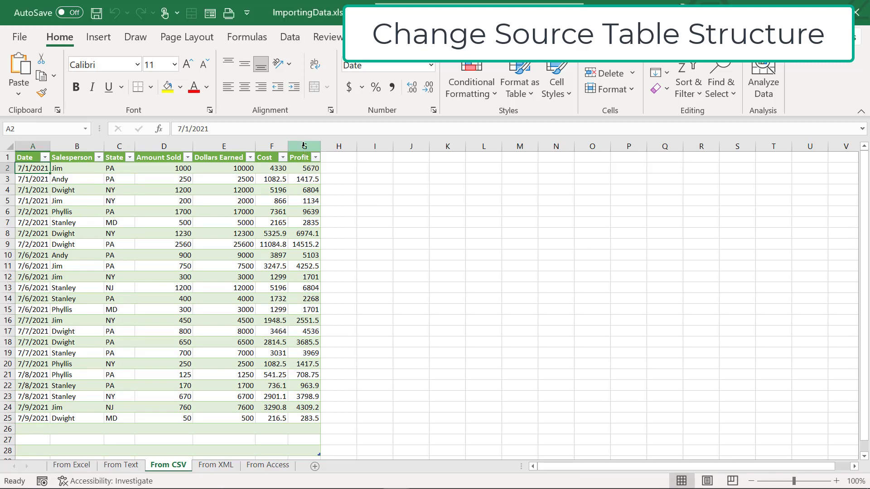
- Delete the table columns A through G on From CSV, then select empty cell A1
drag(304, 146, 22, 150)
right_click(22, 150)
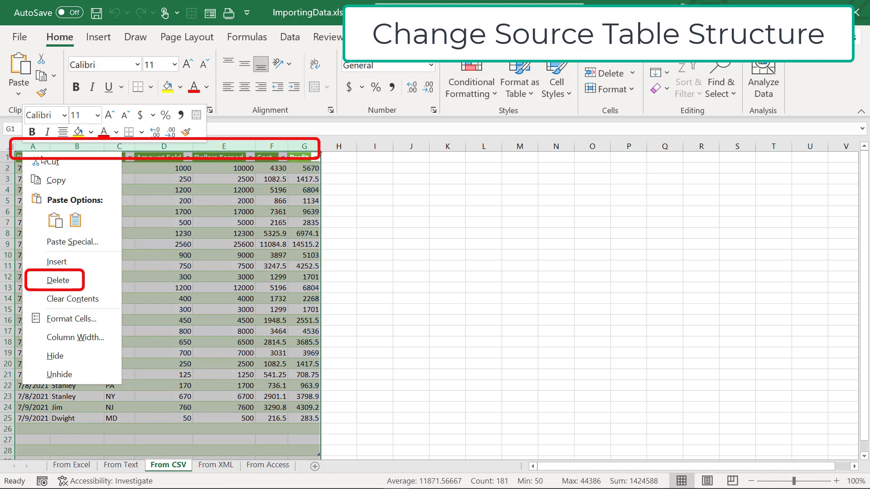
click(50, 280)
click(28, 157)
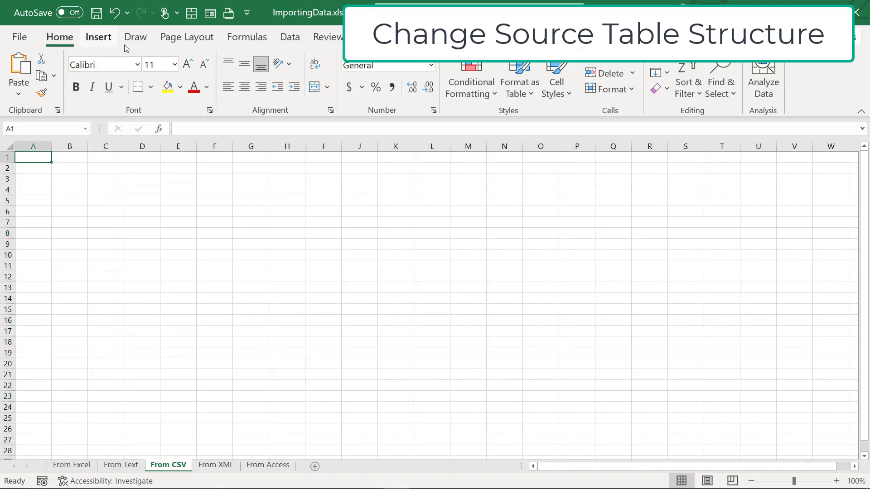
- Reconnect to Sales.csv from Recent Sources and load it as a table at $A$1 here
click(289, 40)
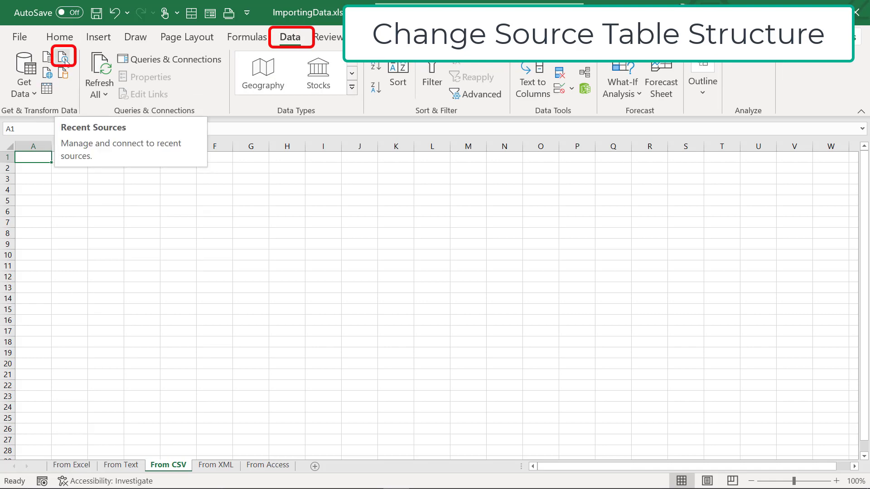
click(64, 59)
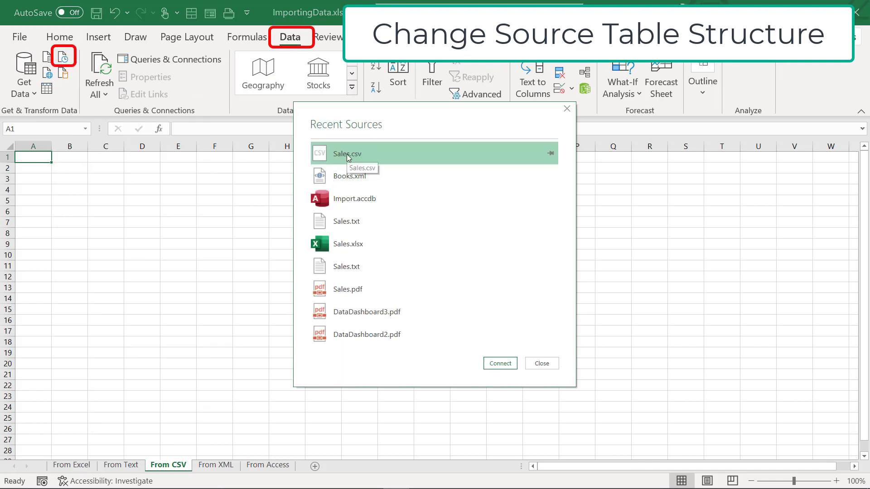
click(501, 363)
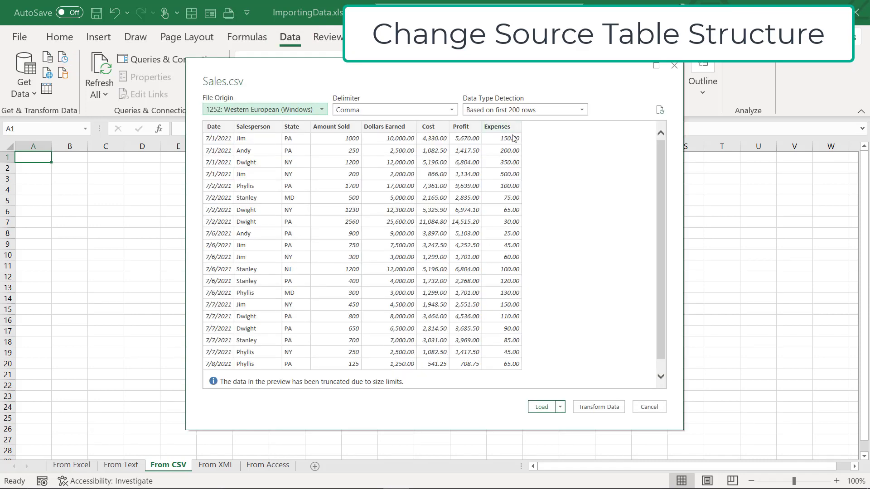
click(561, 408)
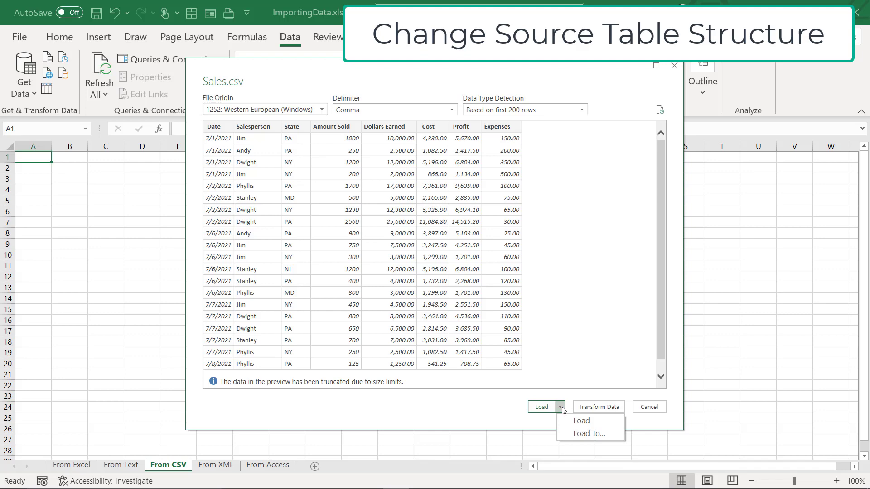
click(580, 436)
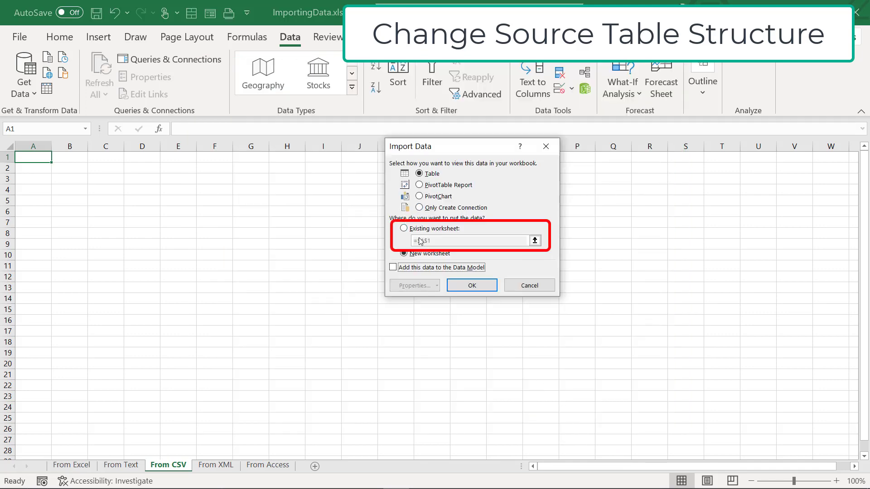
click(404, 228)
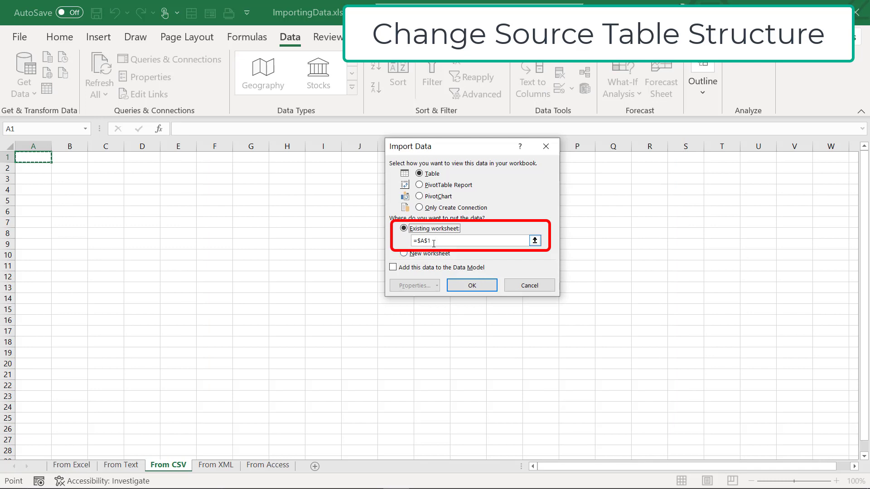
click(472, 285)
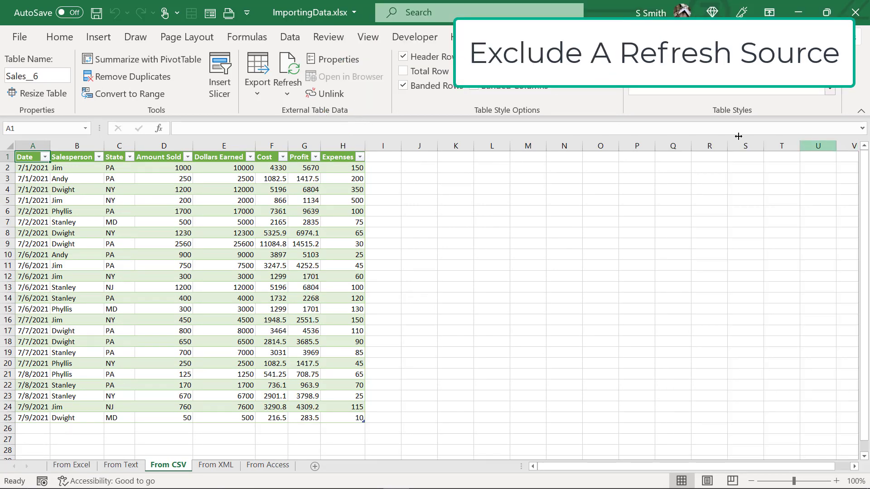
- Uncheck 'Refresh this connection on Refresh All' for the From CSV connection, then run Refresh All
click(293, 42)
click(105, 95)
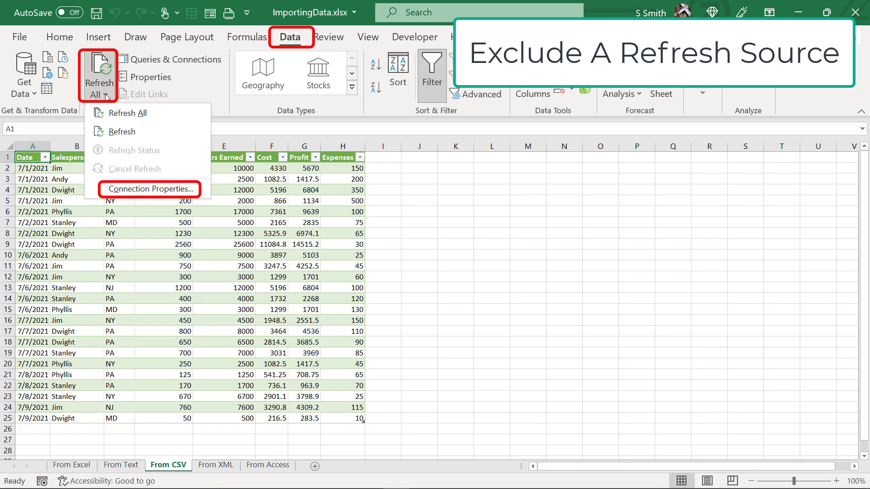
click(146, 189)
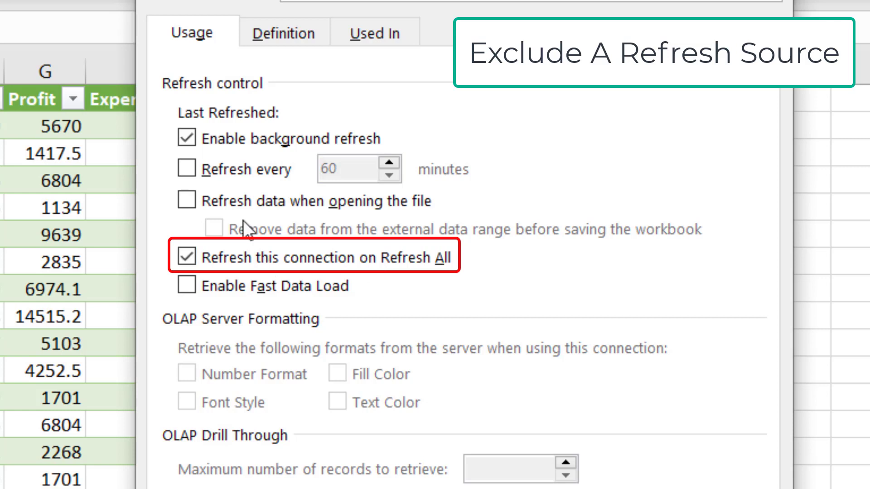
click(185, 258)
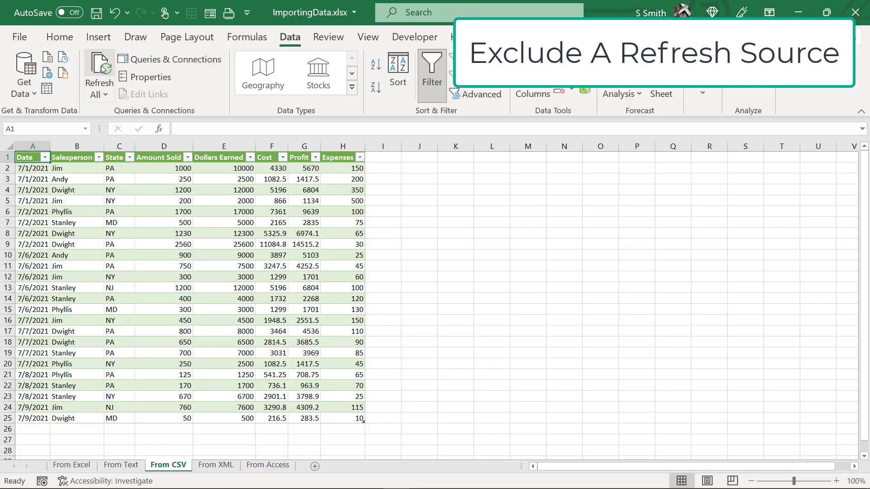
click(103, 68)
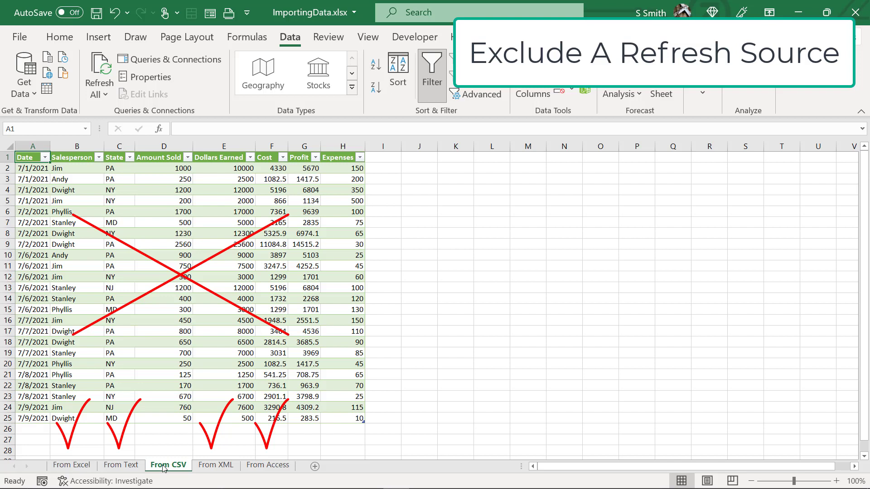
- Review the connection properties of the From Access sheet's connection
click(267, 465)
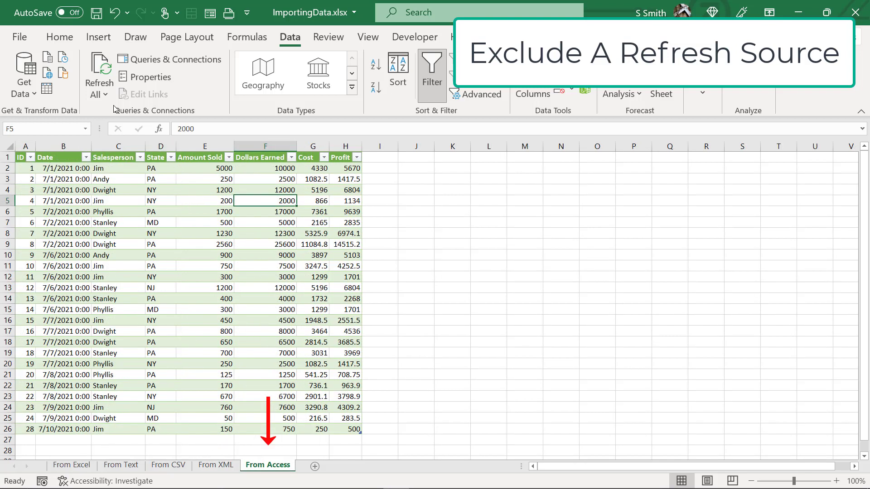
click(100, 93)
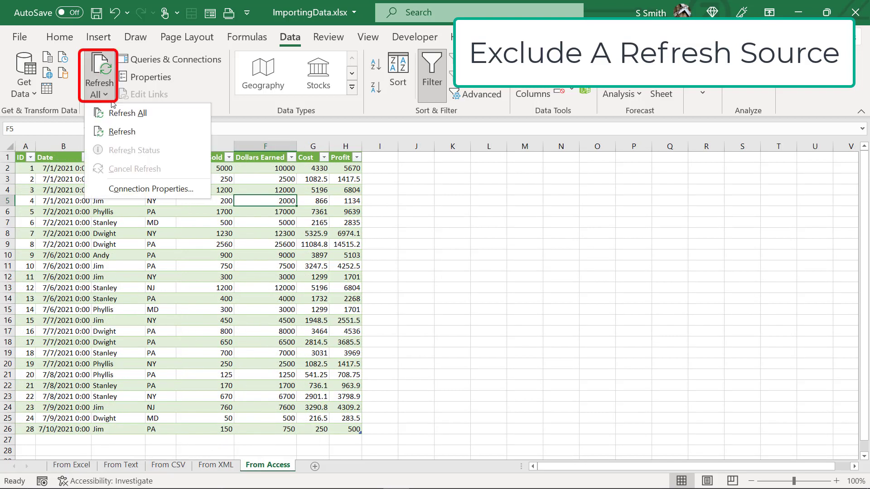
click(128, 191)
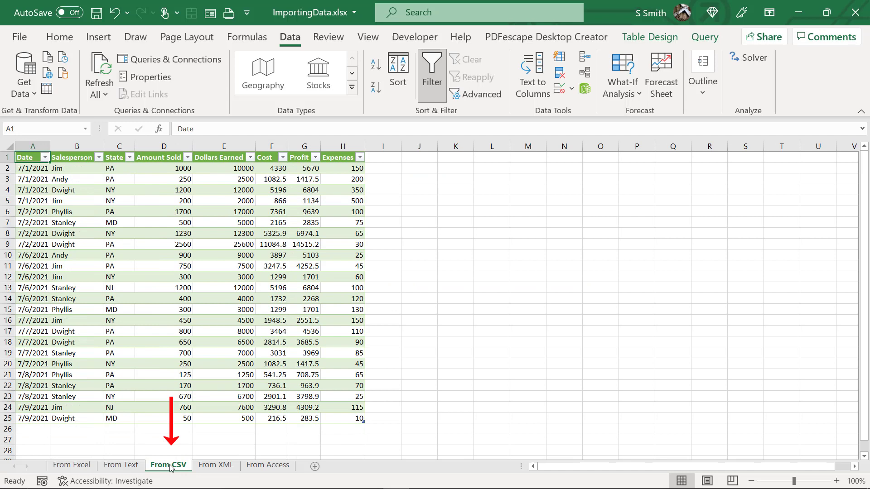
- Re-check 'Refresh this connection on Refresh All' for the From CSV connection, then run Refresh All
click(100, 94)
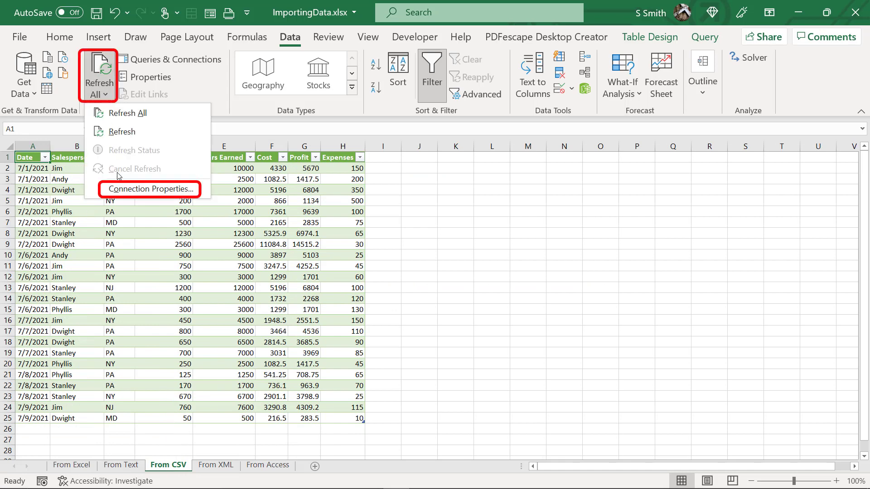
click(151, 188)
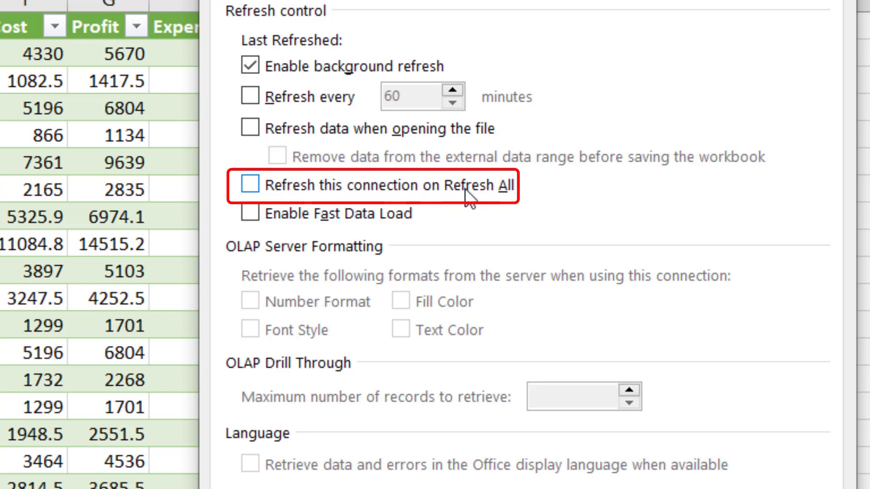
click(249, 186)
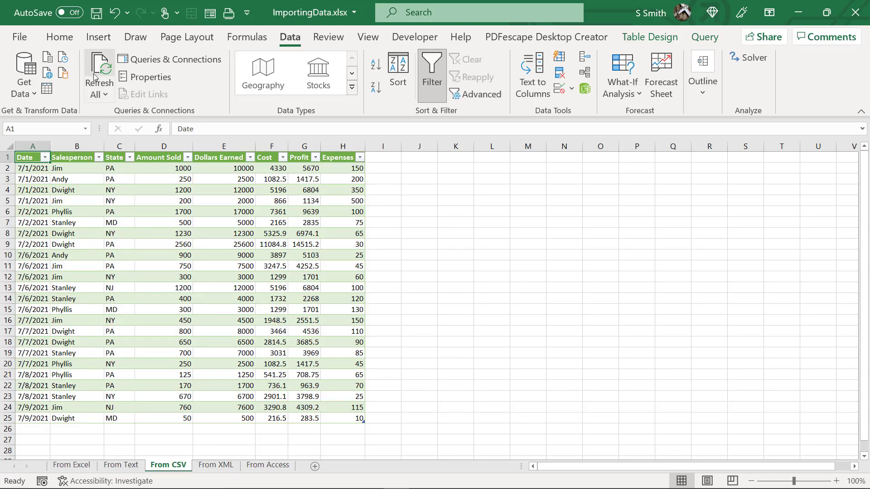
click(93, 80)
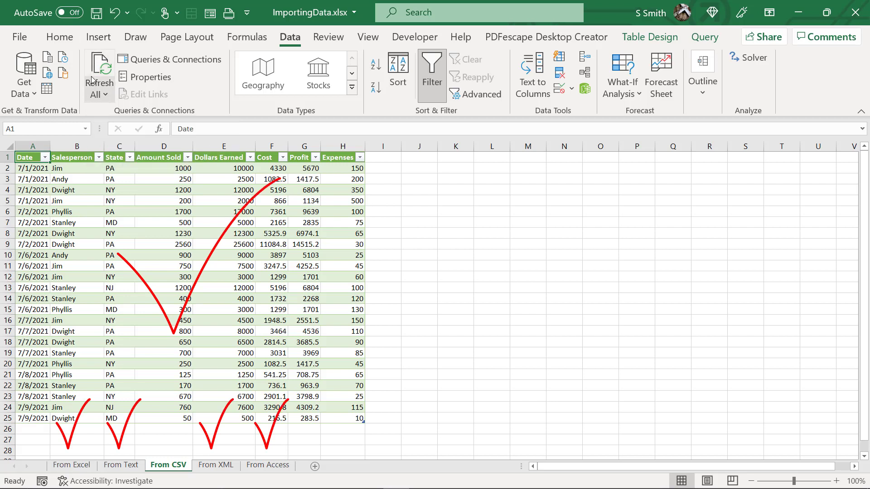